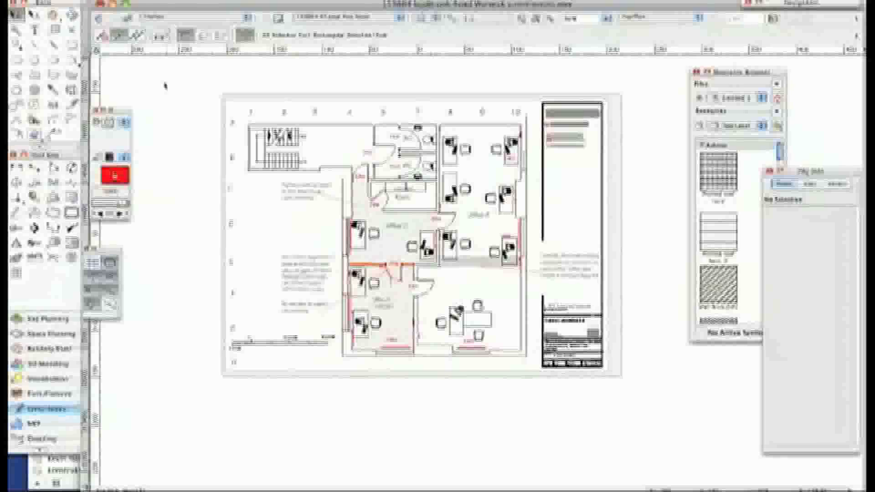
{"action": "left_click", "coordinate": [378, 18]}
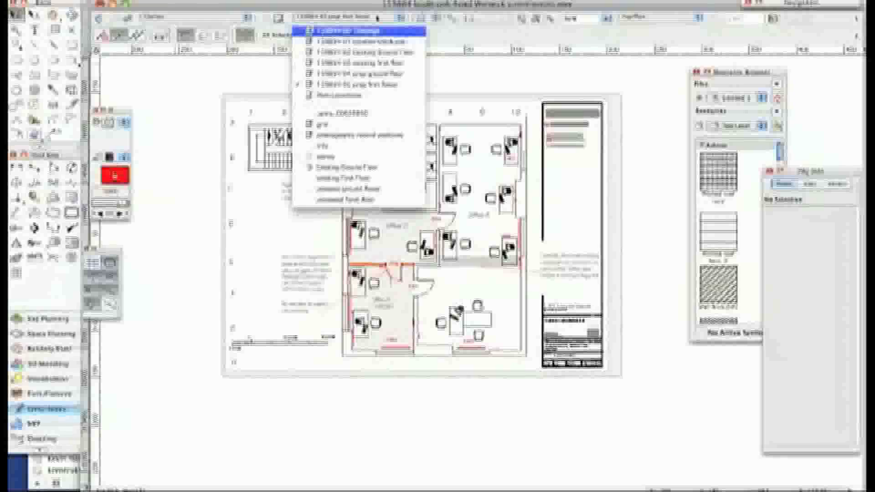
{"action": "left_click", "coordinate": [377, 17]}
{"action": "left_click", "coordinate": [377, 17]}
{"action": "left_click", "coordinate": [210, 80]}
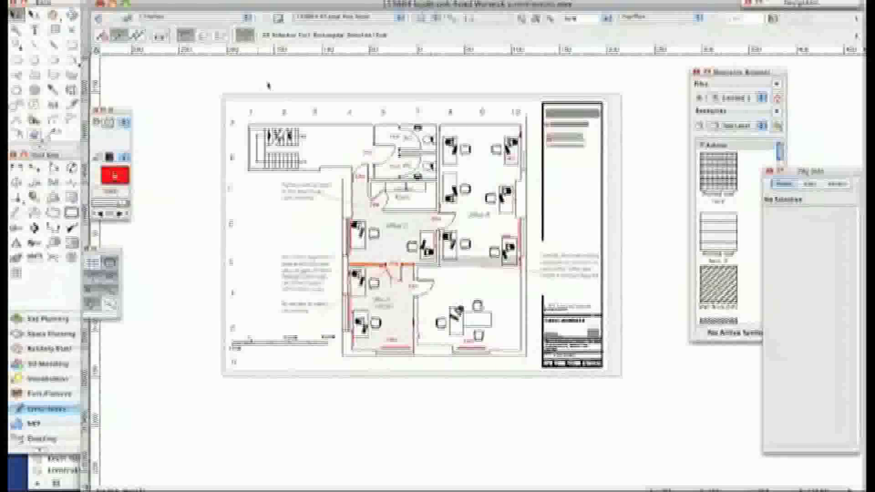
{"action": "left_click", "coordinate": [346, 18]}
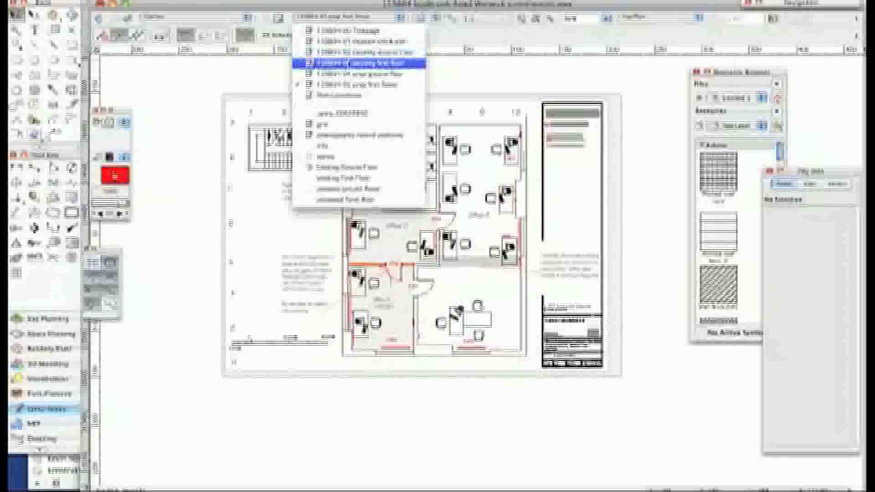
{"action": "left_click", "coordinate": [180, 94]}
Switch to the existing ground floor sheet layer and start a DWG export of the active sheet, accepting the 2004/2005/2006 export options
{"action": "left_click", "coordinate": [346, 17]}
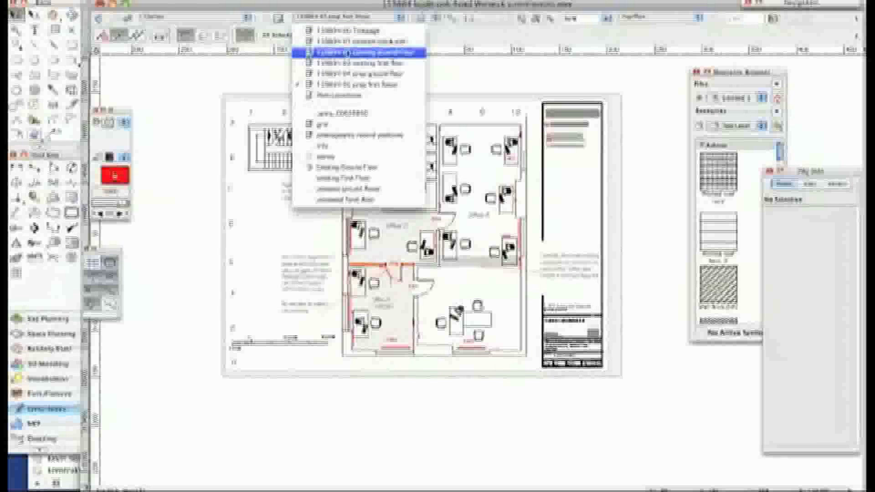
{"action": "left_click", "coordinate": [347, 52]}
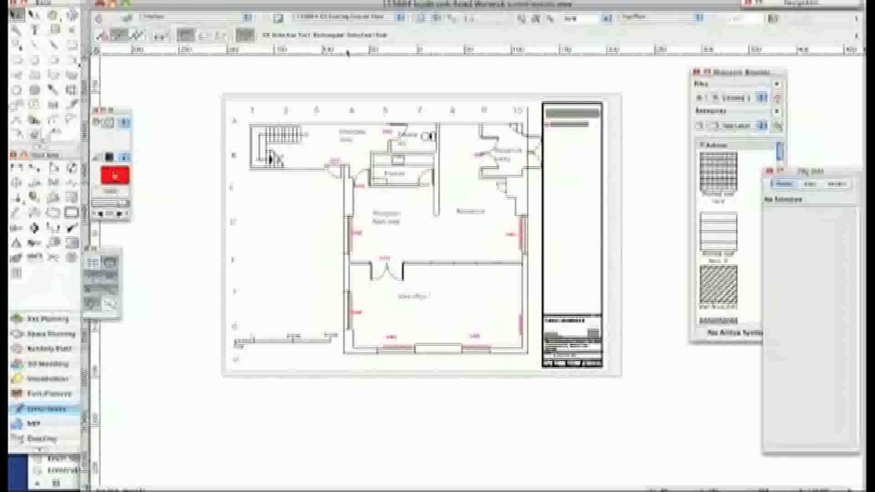
{"action": "left_click", "coordinate": [111, 1]}
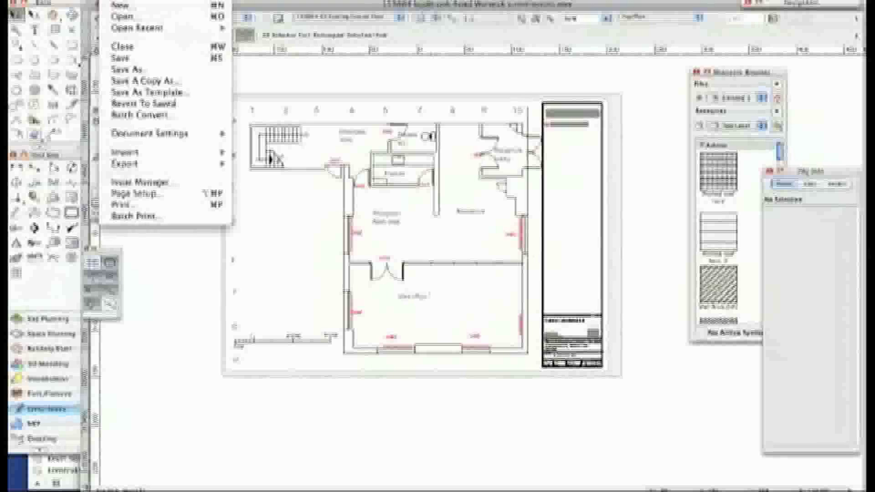
{"action": "mouse_move", "coordinate": [150, 134]}
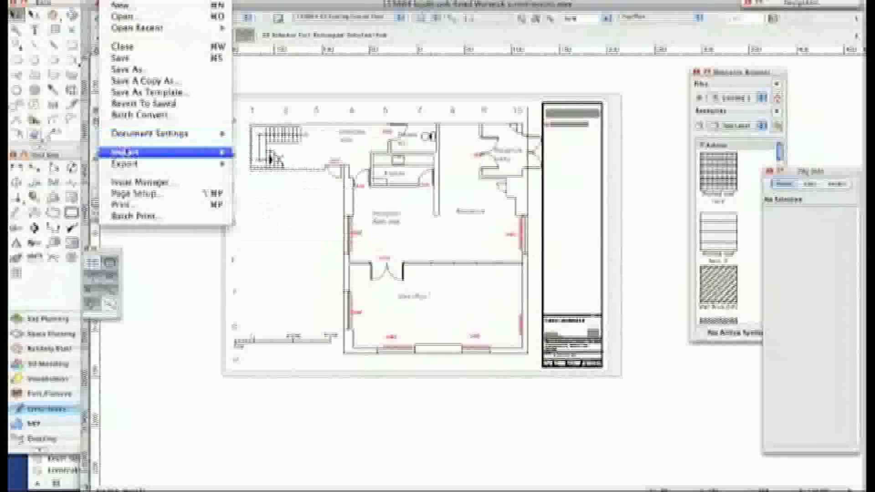
{"action": "mouse_move", "coordinate": [127, 163]}
{"action": "left_click", "coordinate": [276, 163]}
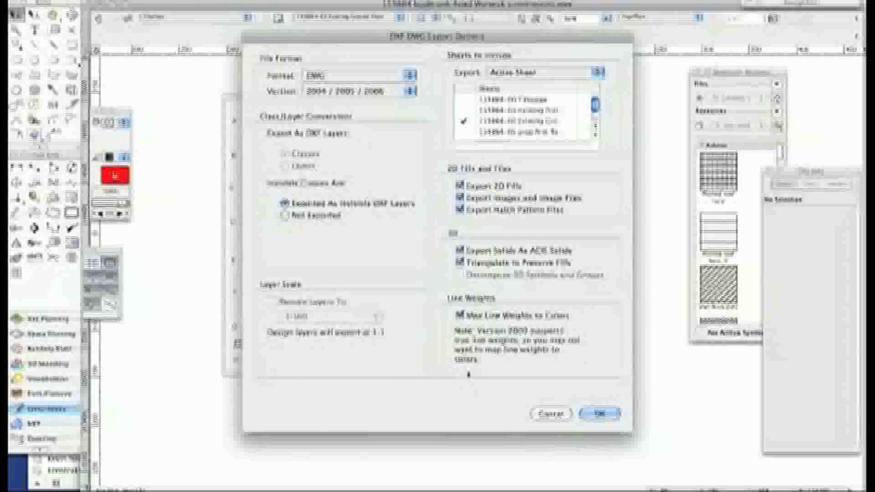
{"action": "left_click", "coordinate": [589, 413]}
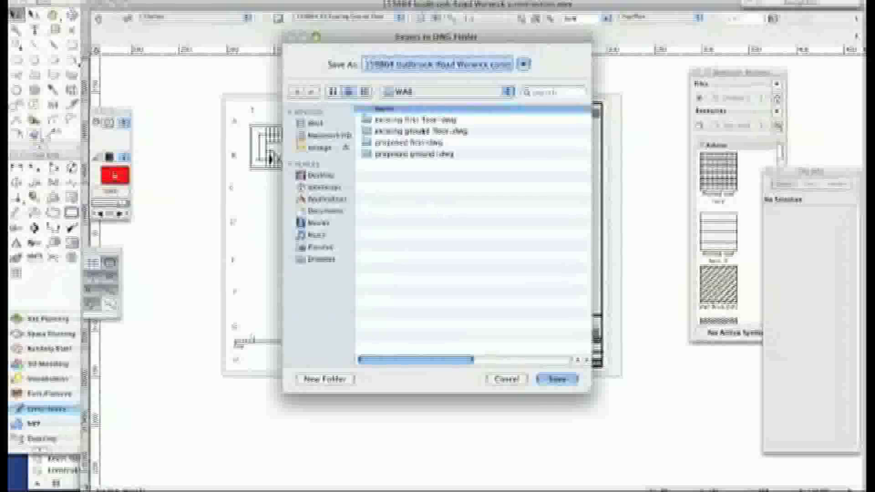
Create a new folder named "test wab" on the Desktop as the export destination
{"action": "left_click", "coordinate": [417, 92]}
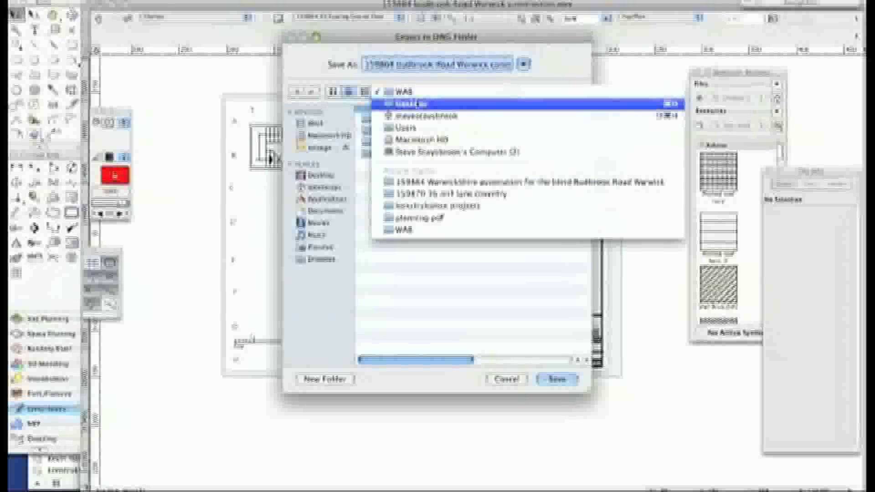
{"action": "left_click", "coordinate": [417, 105]}
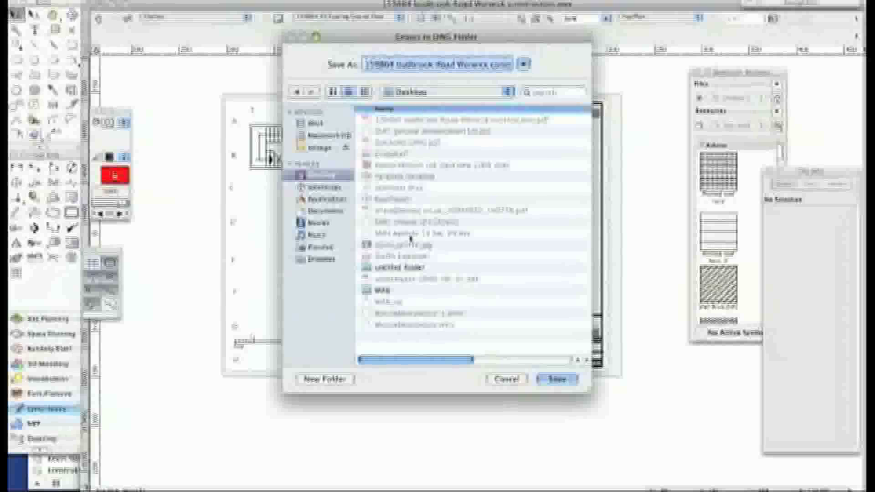
{"action": "left_click", "coordinate": [316, 380]}
{"action": "type", "text": "te"}
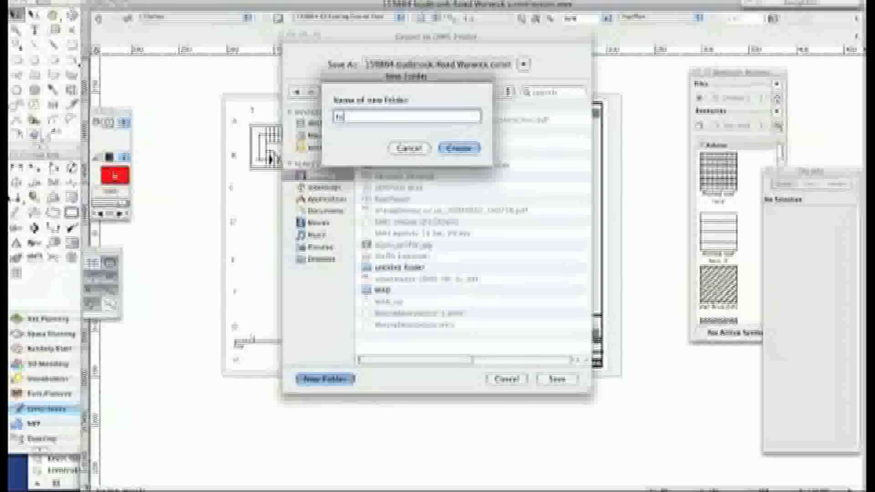
{"action": "type", "text": "st wall"}
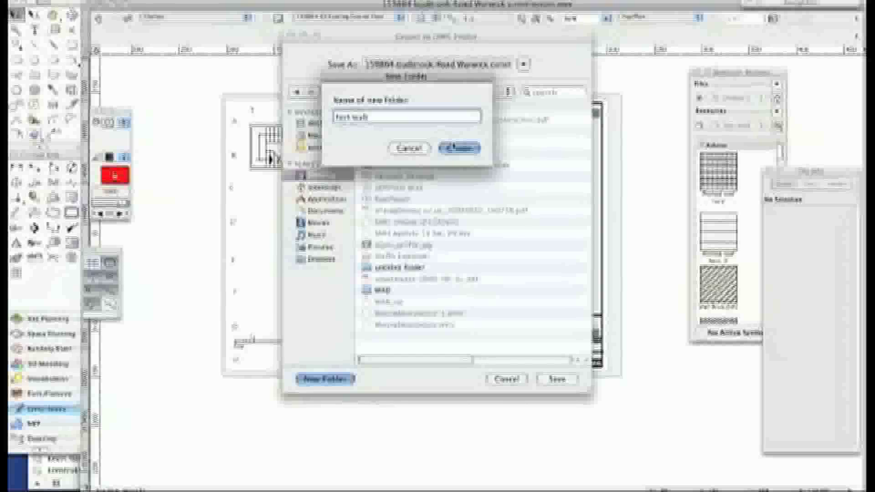
{"action": "left_click", "coordinate": [455, 148]}
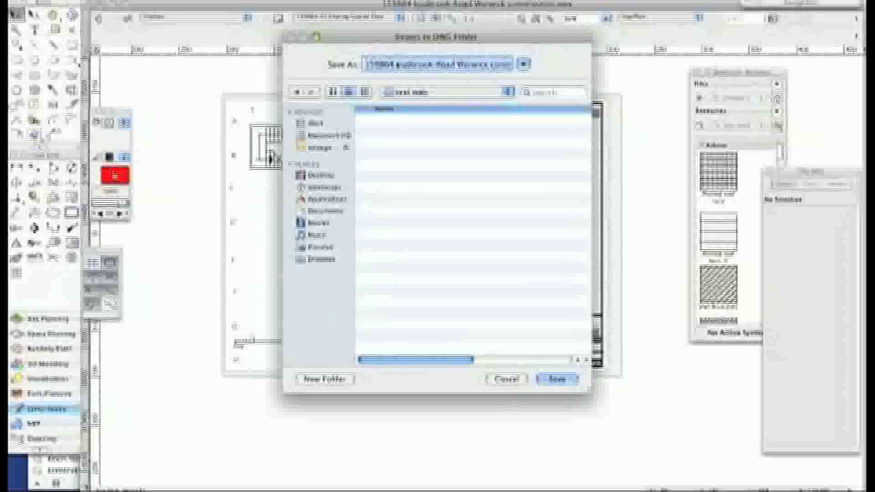
Save the DWG export as "159864 Existing ground floor" and accept the line weight to color mapping
{"action": "left_click", "coordinate": [412, 65]}
{"action": "key", "text": "BackSpace"}
{"action": "type", "text": "B"}
{"action": "left_click_drag", "start_coordinate": [397, 64], "coordinate": [556, 68]}
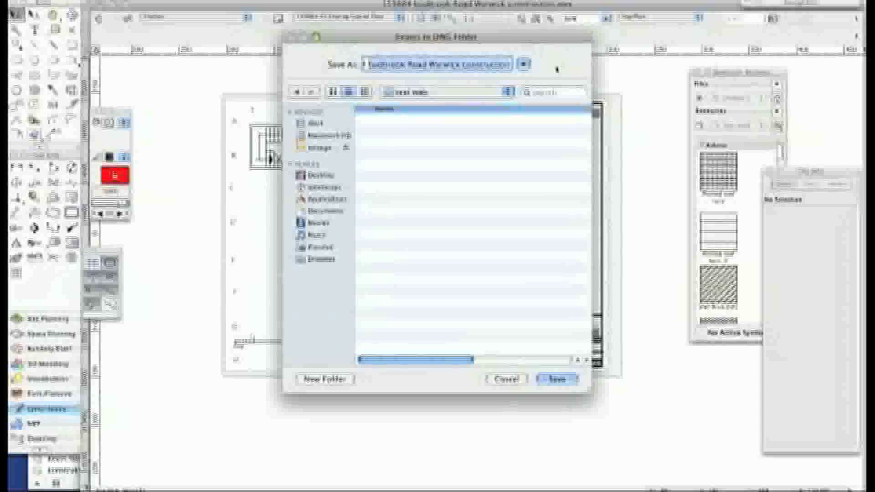
{"action": "type", "text": "159804"}
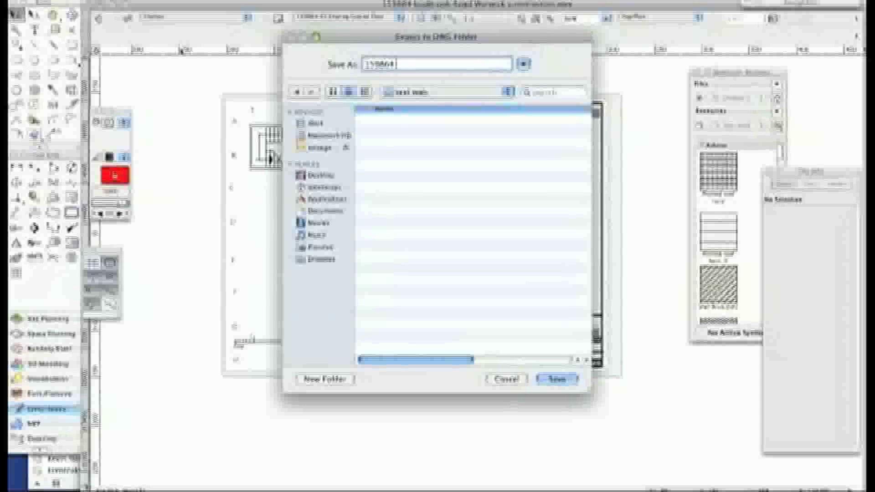
{"action": "type", "text": " Excerpt"}
{"action": "type", "text": " G"}
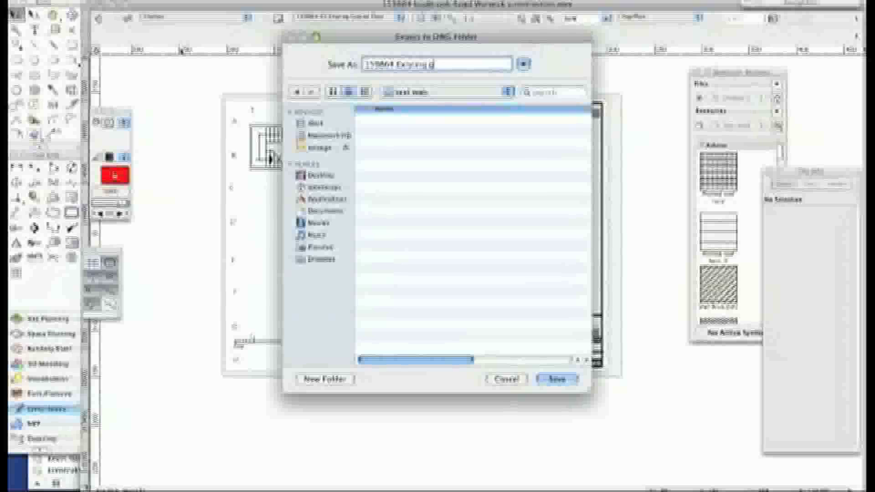
{"action": "type", "text": "round"}
{"action": "type", "text": "nd floor"}
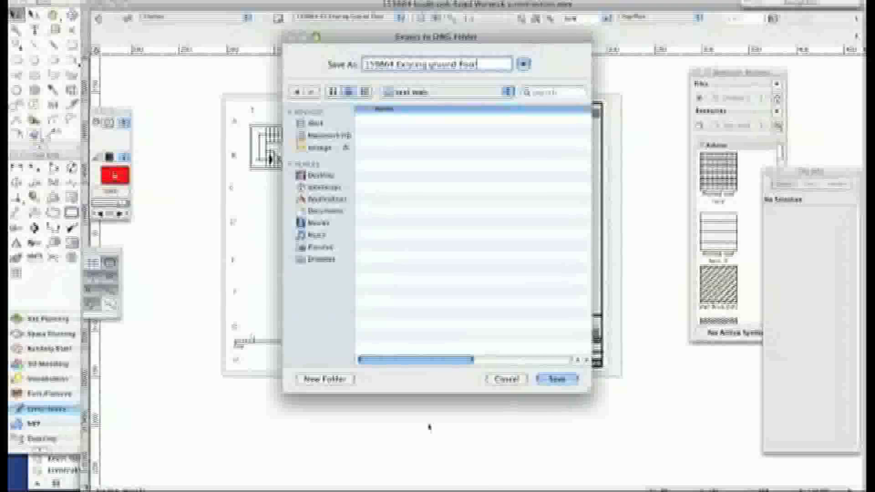
{"action": "left_click", "coordinate": [552, 381]}
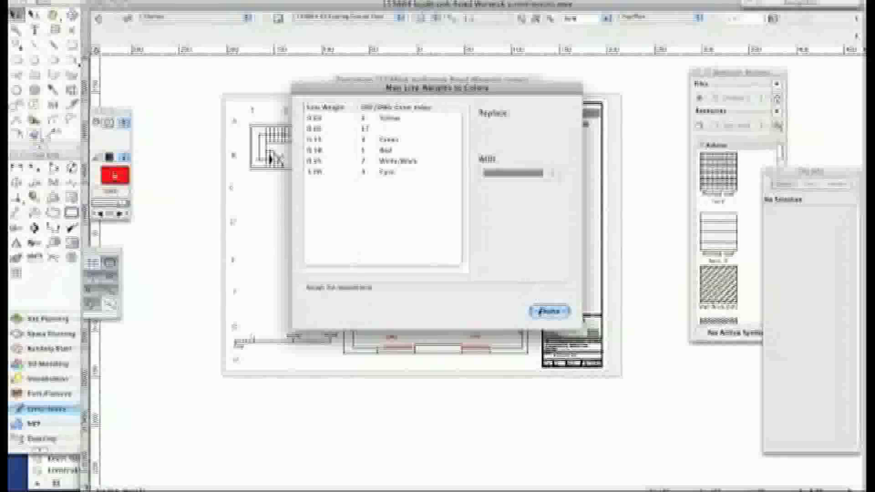
{"action": "left_click", "coordinate": [541, 311]}
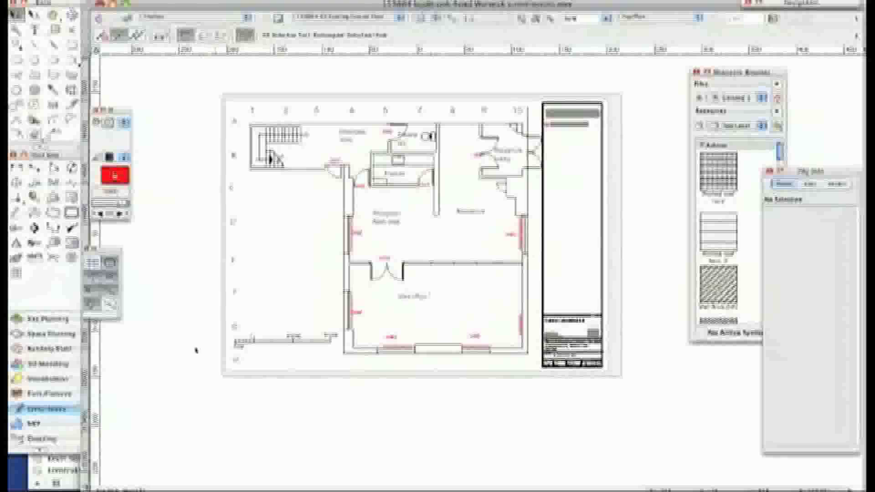
Switch to Finder and examine the exported contents of the "test wab" folder on the Desktop
{"action": "left_click", "coordinate": [41, 486]}
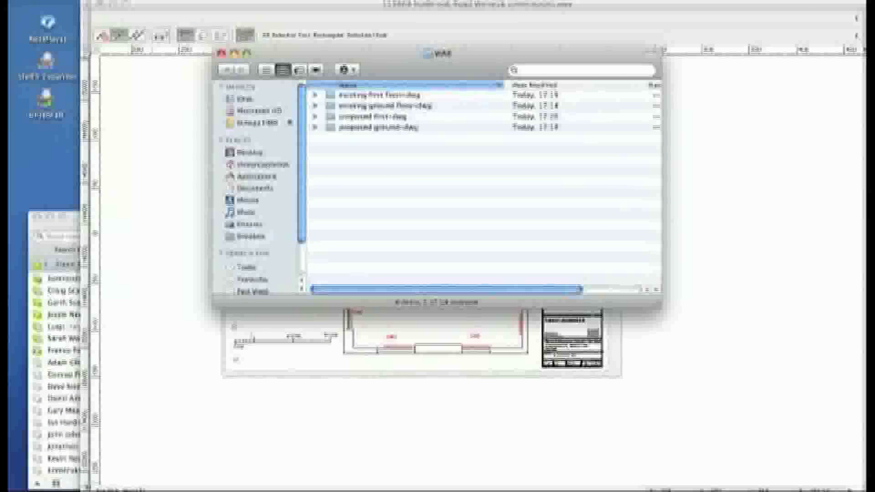
{"action": "left_click", "coordinate": [250, 153]}
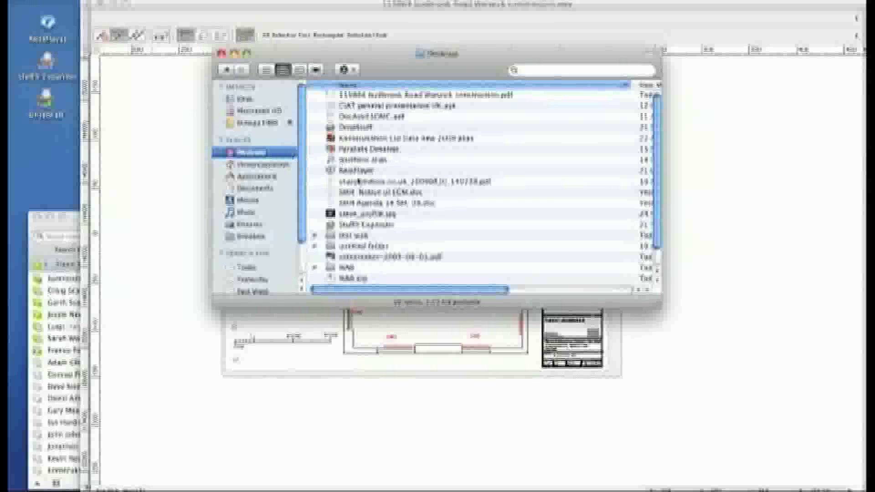
{"action": "left_click", "coordinate": [329, 235]}
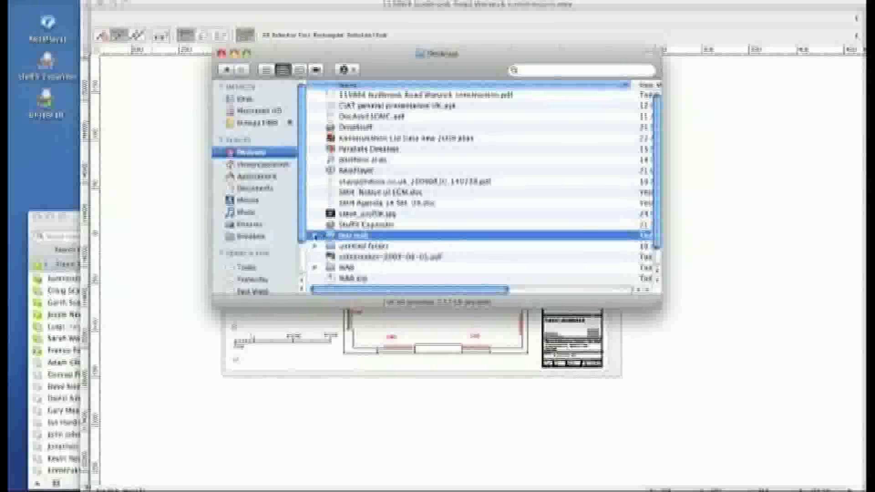
{"action": "key", "text": "Right"}
{"action": "scroll", "coordinate": [342, 237], "scroll_direction": "down", "scroll_amount": 1}
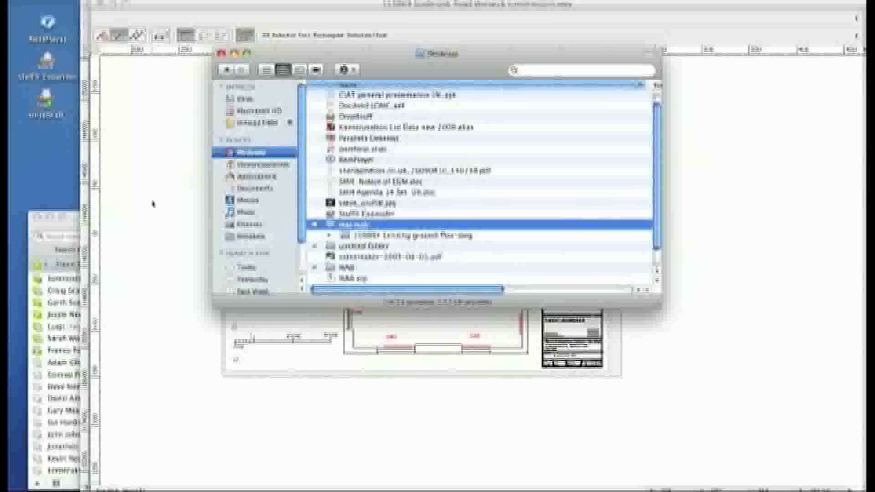
Return to Vectorworks, switch to the proposed ground floor sheet layer and start a DWG export of the active sheet with the same options
{"action": "left_click", "coordinate": [336, 20]}
{"action": "left_click", "coordinate": [336, 20]}
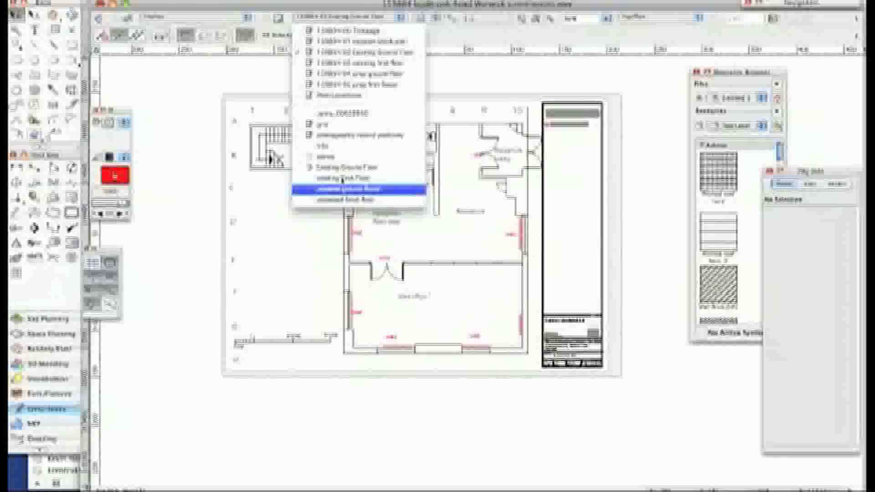
{"action": "left_click", "coordinate": [357, 74]}
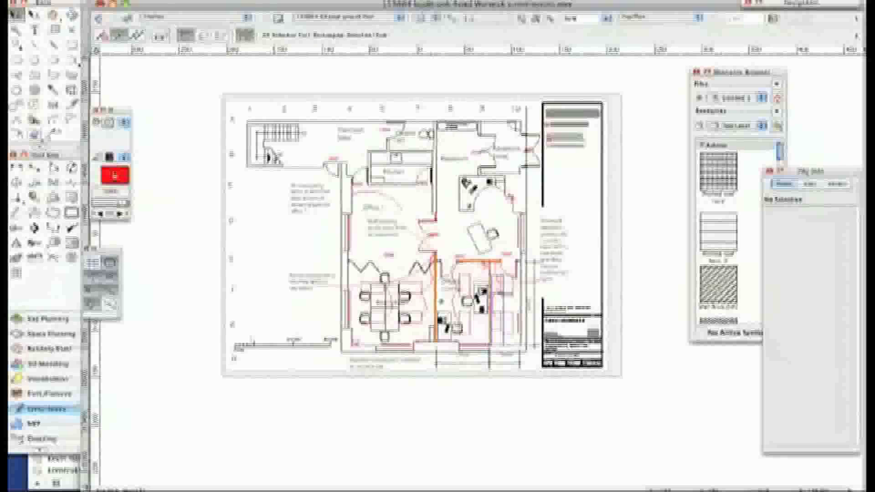
{"action": "left_click", "coordinate": [111, 1]}
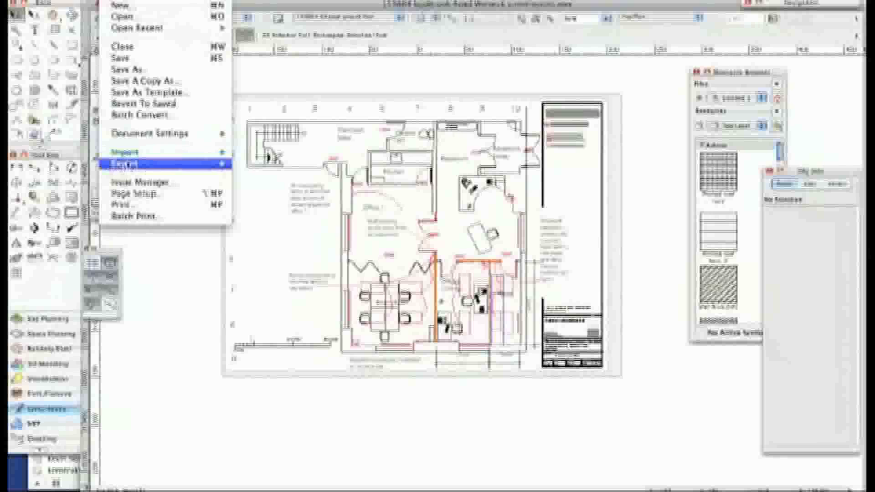
{"action": "mouse_move", "coordinate": [123, 163]}
{"action": "left_click", "coordinate": [273, 164]}
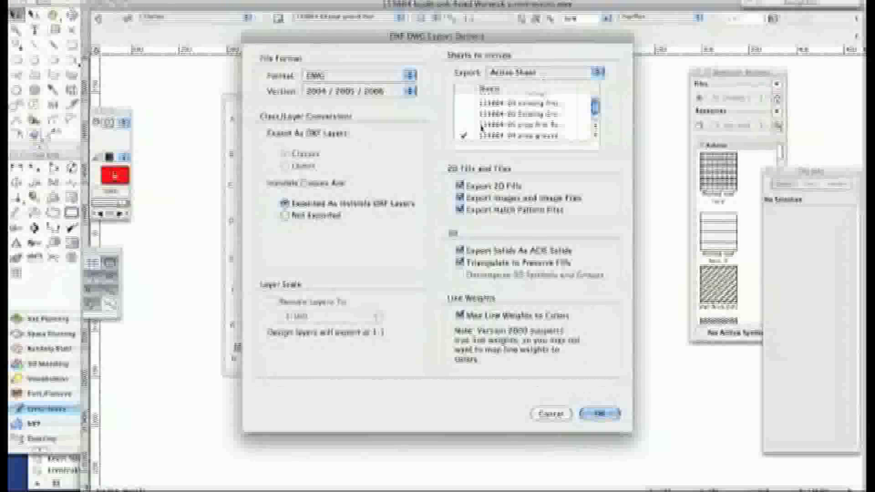
{"action": "left_click", "coordinate": [598, 413]}
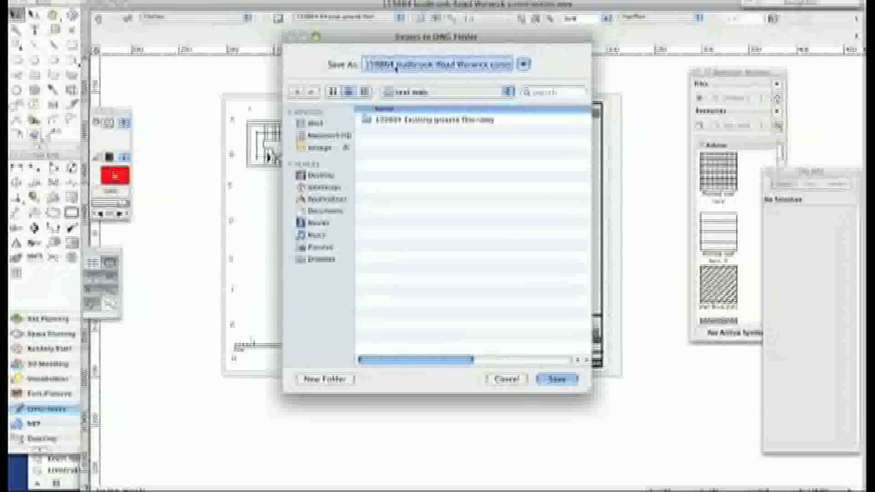
Save the DWG export as "159864 Proposed Ground floor" in the "test wab" folder and accept the line weight to color mapping
{"action": "left_click", "coordinate": [396, 64]}
{"action": "left_click_drag", "start_coordinate": [396, 64], "coordinate": [540, 79]}
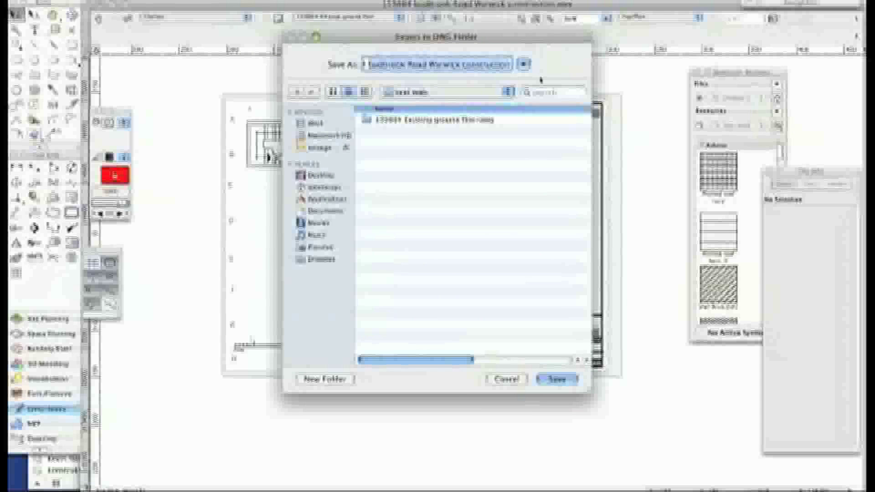
{"action": "type", "text": "Pr"}
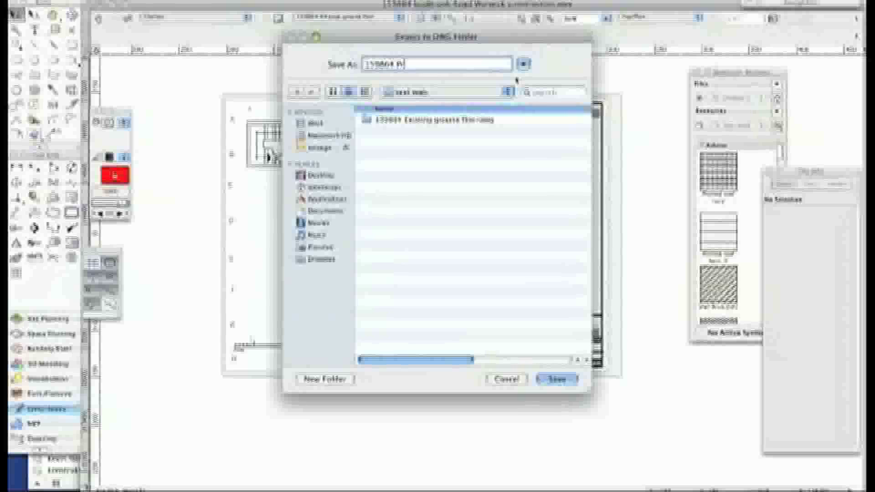
{"action": "type", "text": "oposed Ground"}
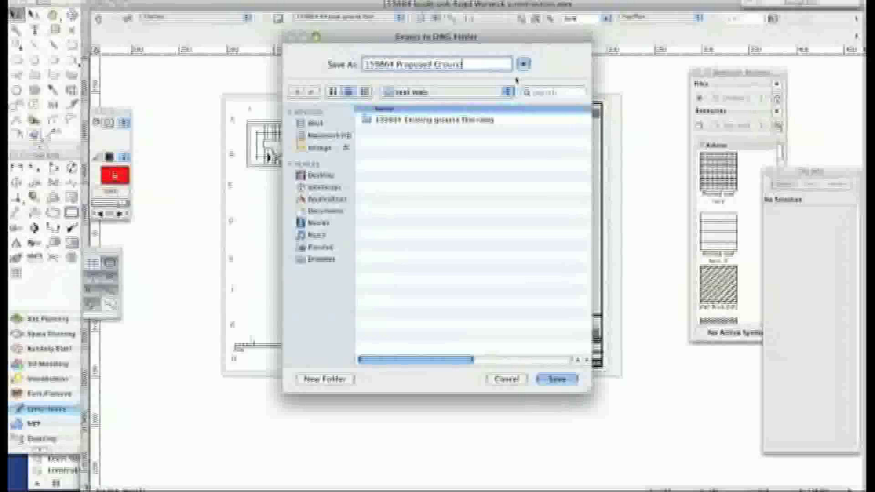
{"action": "type", "text": " floor"}
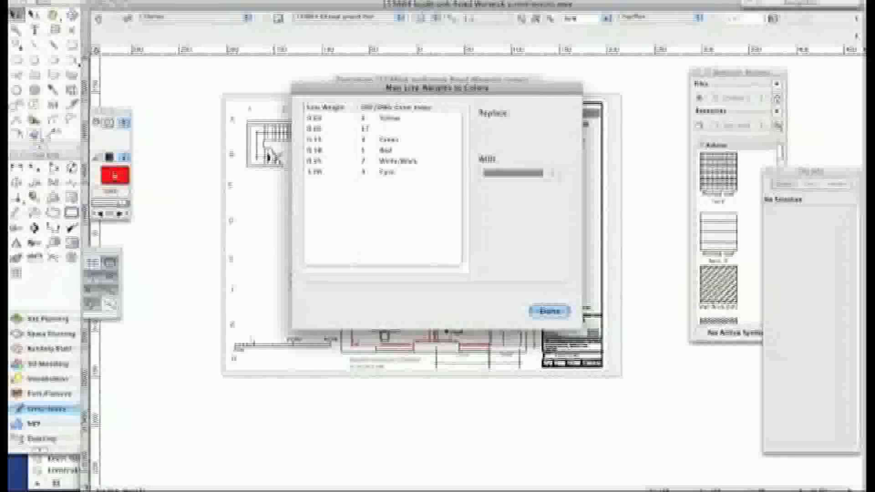
{"action": "left_click", "coordinate": [549, 311]}
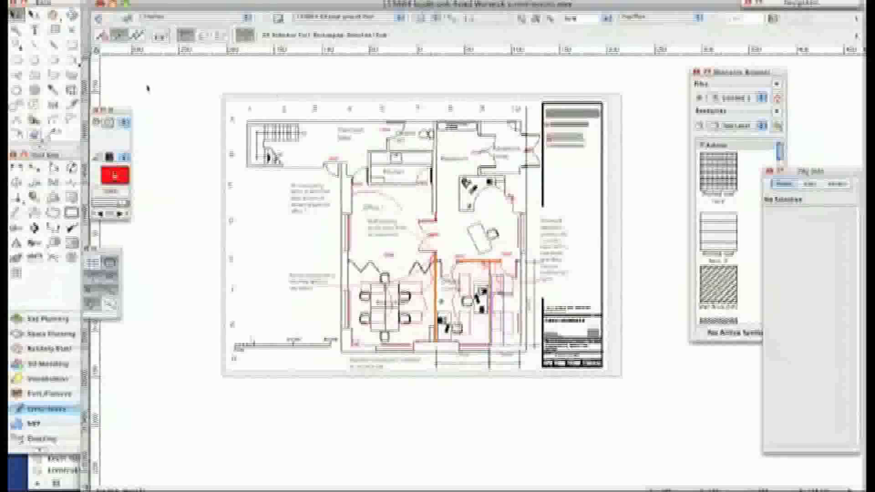
Switch to Finder, examine the files in the existing ground floor export folder, and collapse that folder and "test wab"
{"action": "left_click", "coordinate": [17, 479]}
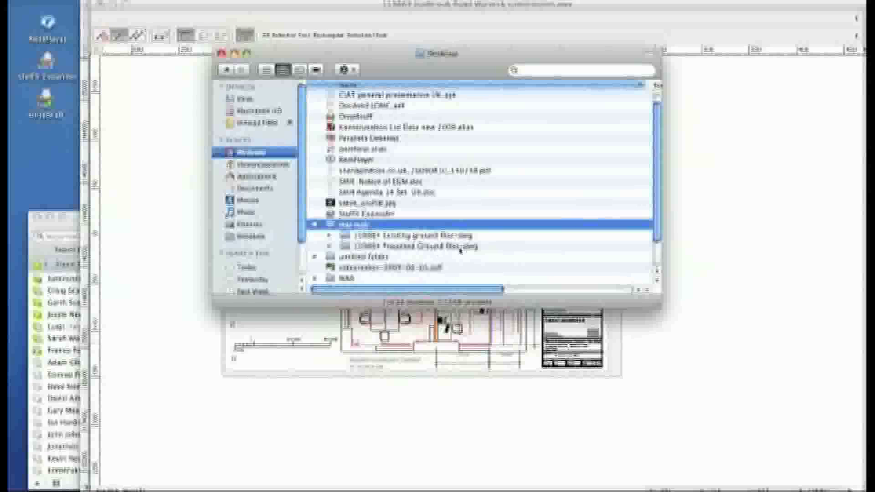
{"action": "left_click", "coordinate": [329, 235]}
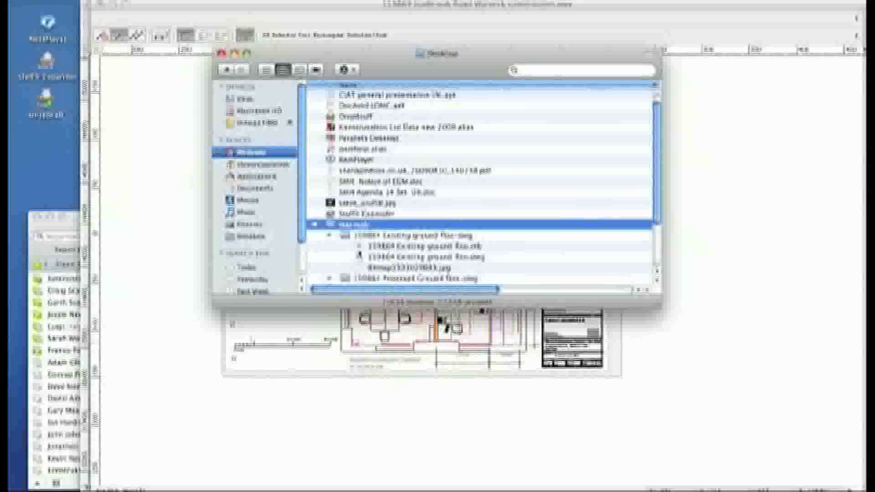
{"action": "scroll", "coordinate": [359, 255], "scroll_direction": "down", "scroll_amount": 1}
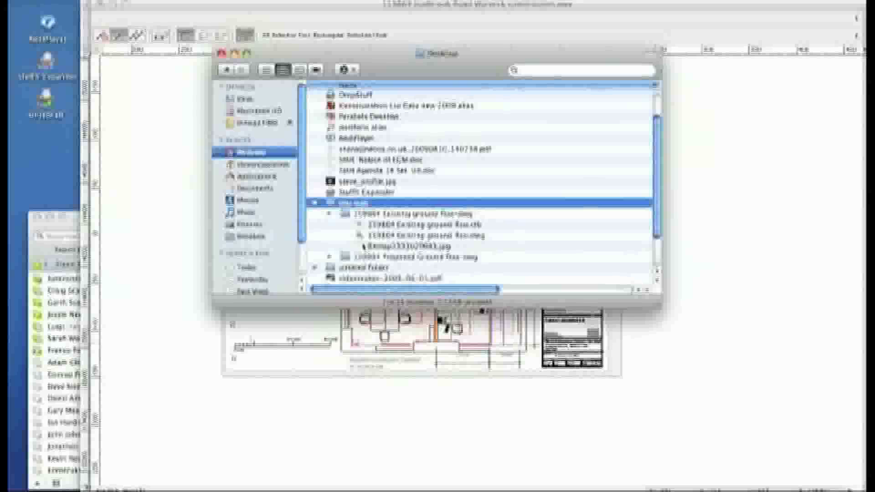
{"action": "left_click", "coordinate": [329, 214]}
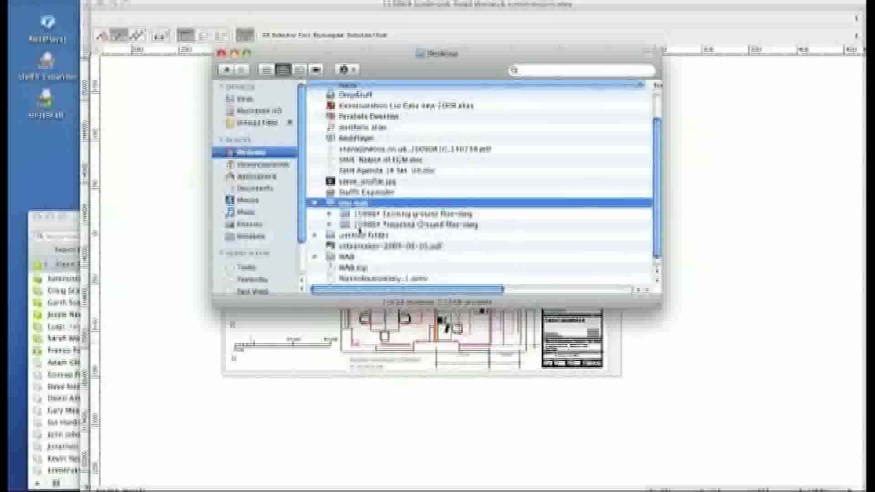
{"action": "left_click", "coordinate": [314, 202]}
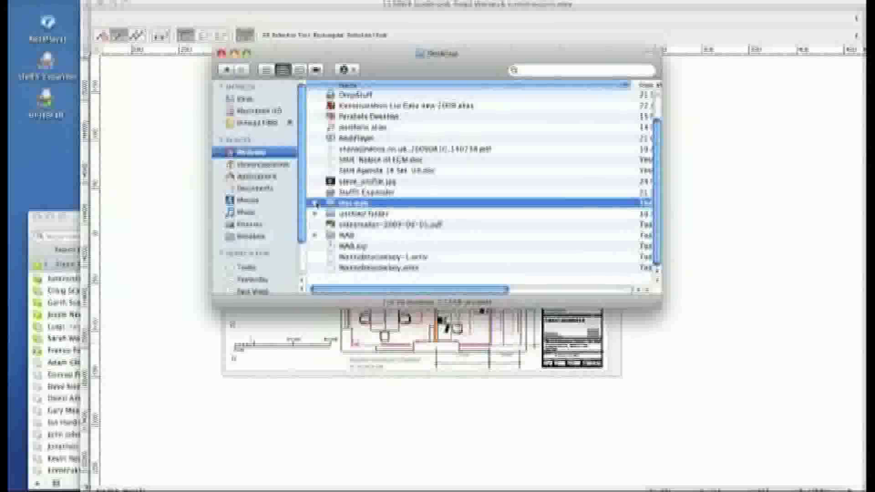